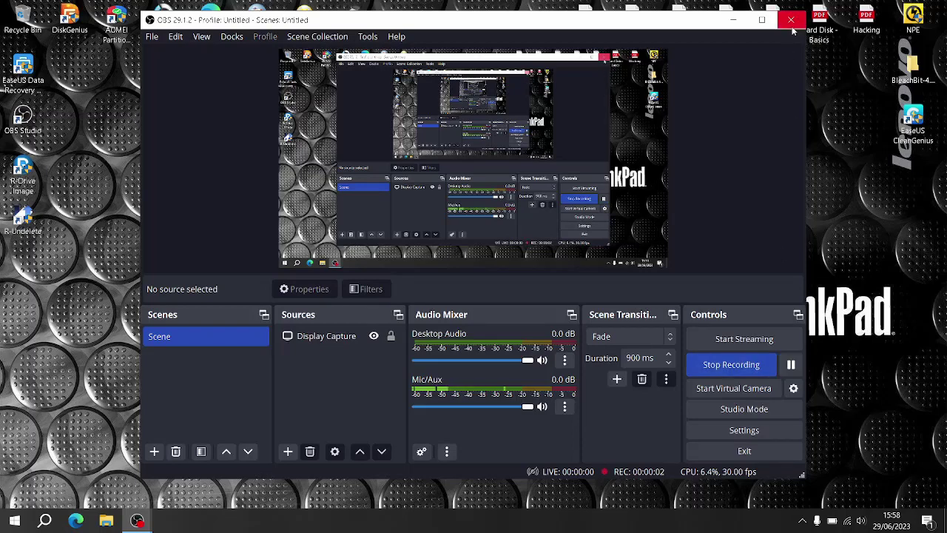
# - Cancel the OBS exit, minimize OBS, and dismiss the 'OBS is already running' warning
pyautogui.click(792, 28)
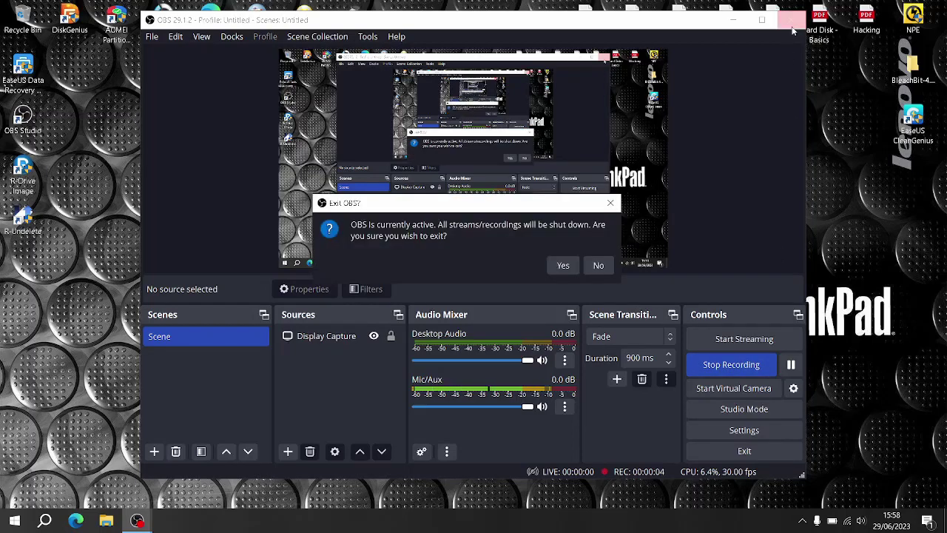
pyautogui.click(601, 264)
pyautogui.click(730, 21)
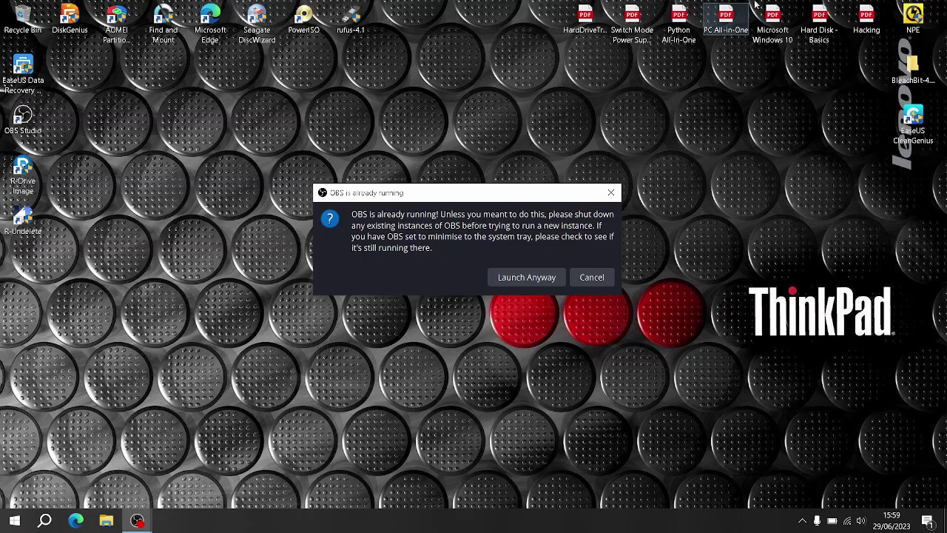
pyautogui.click(588, 276)
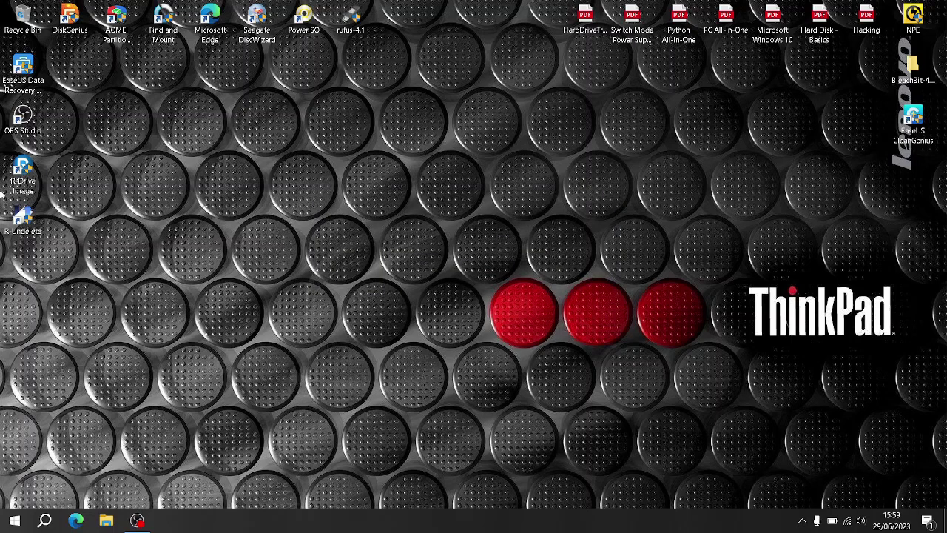
pyautogui.click(56, 525)
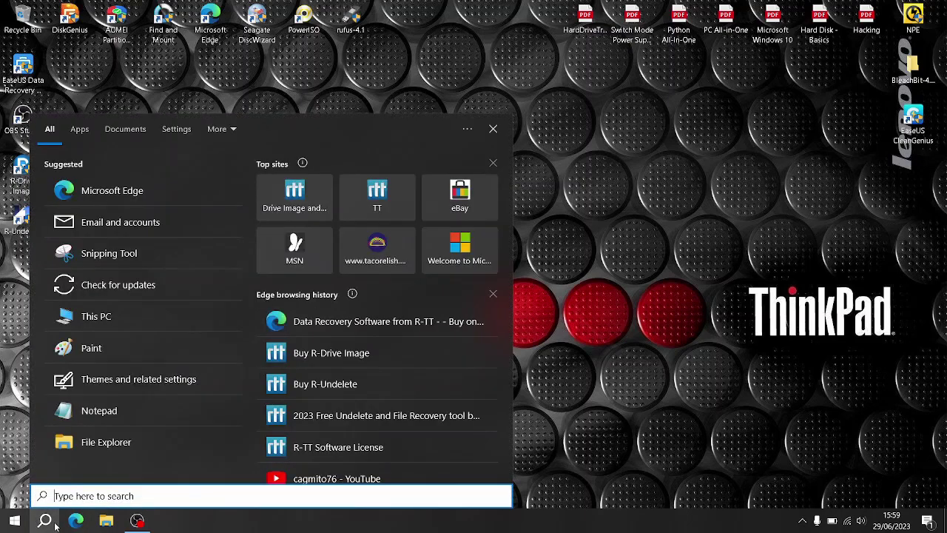
pyautogui.write('create')
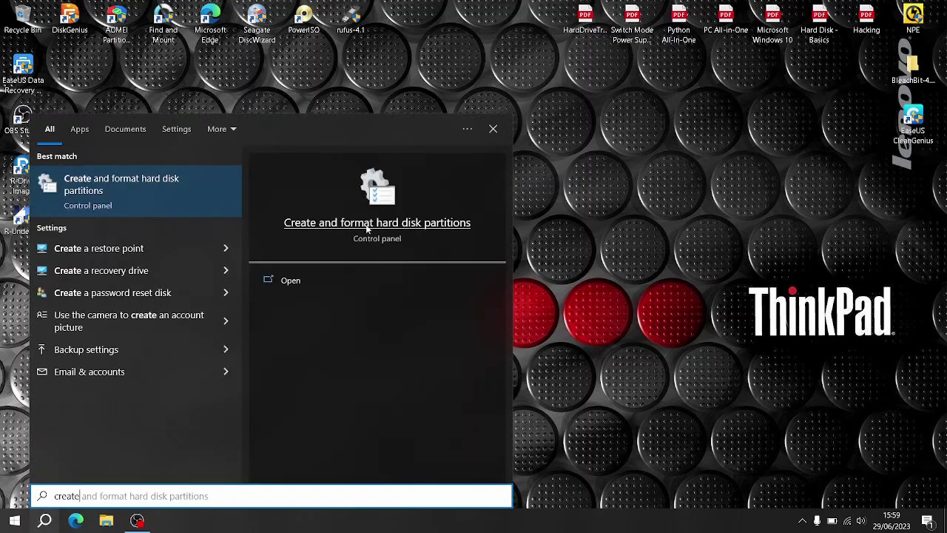
pyautogui.click(371, 224)
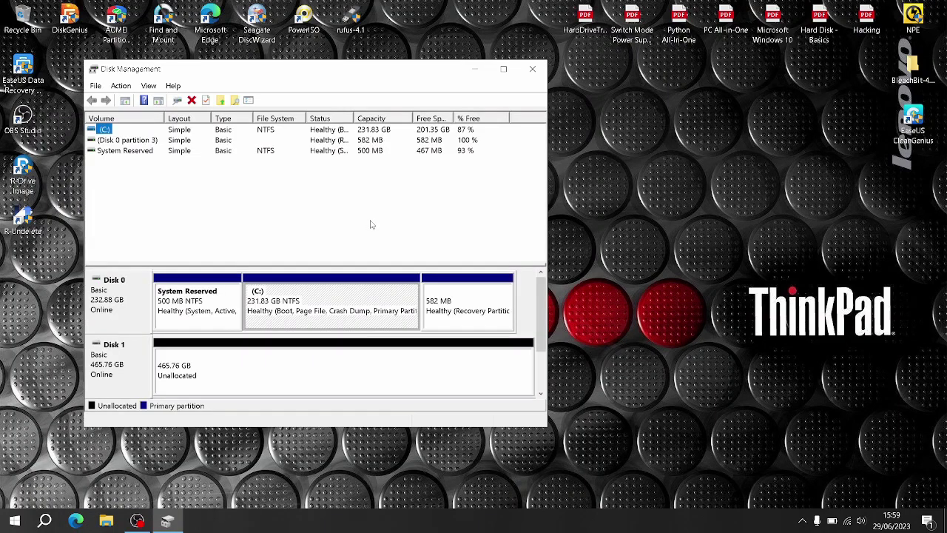
pyautogui.click(540, 300)
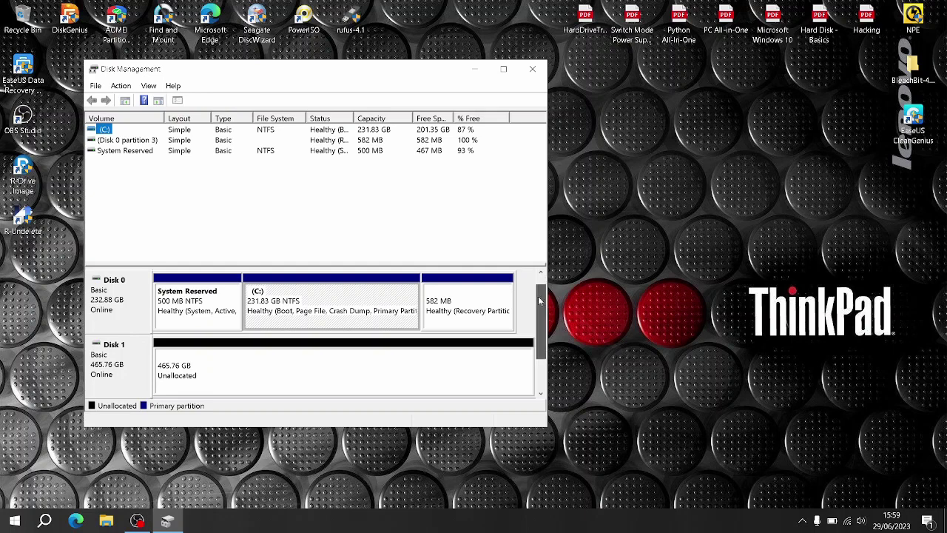
pyautogui.click(541, 375)
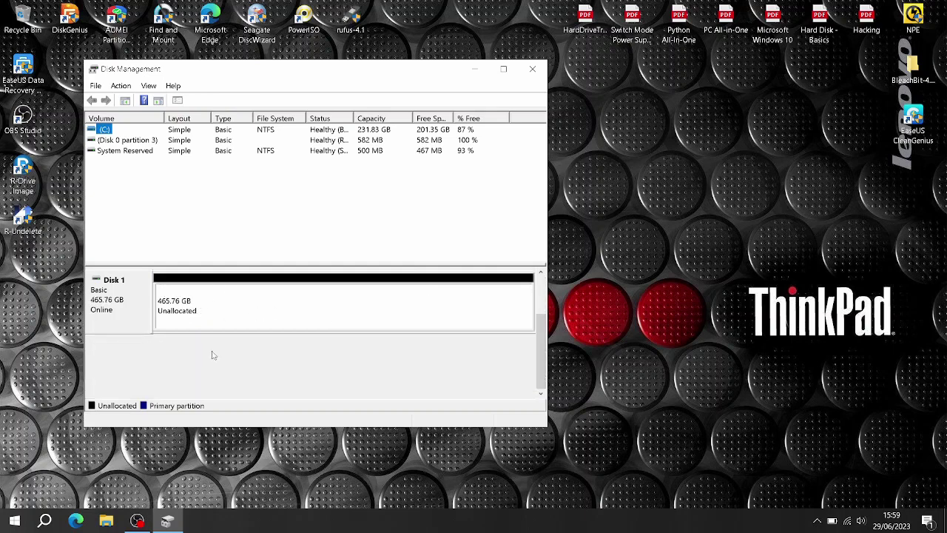
pyautogui.rightClick(219, 306)
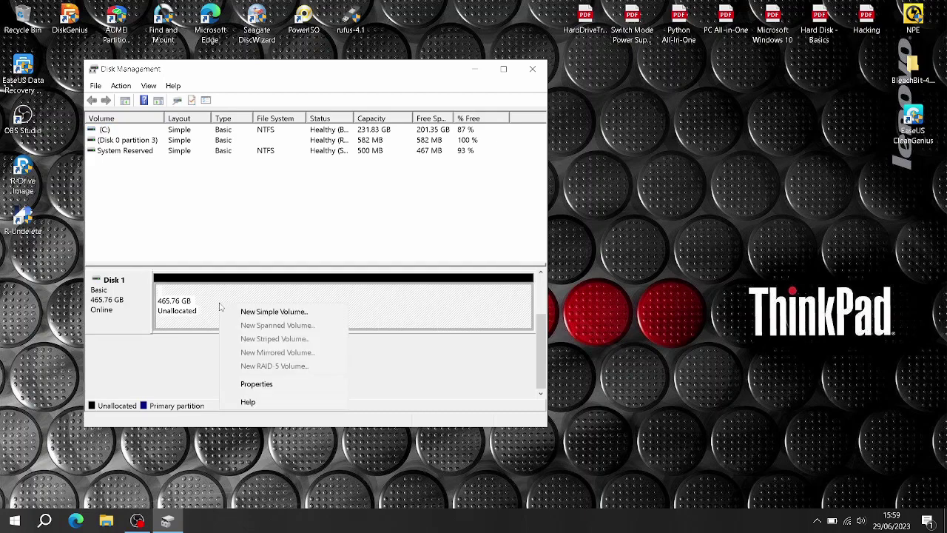
pyautogui.click(532, 74)
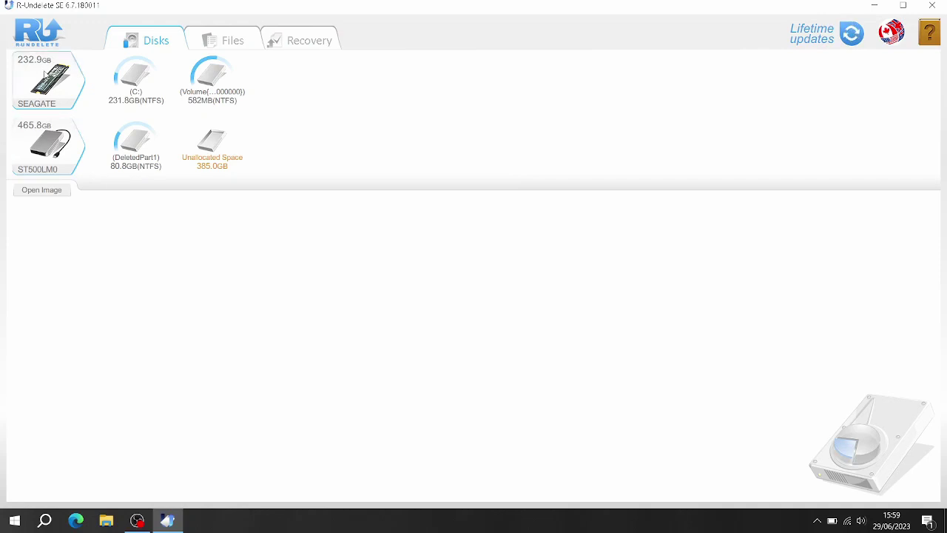
# - Review the ST500LM0 drive's S.M.A.R.T. report, which shows the 465.8 GB drive HEALTHY, then close it
pyautogui.moveTo(131, 65)
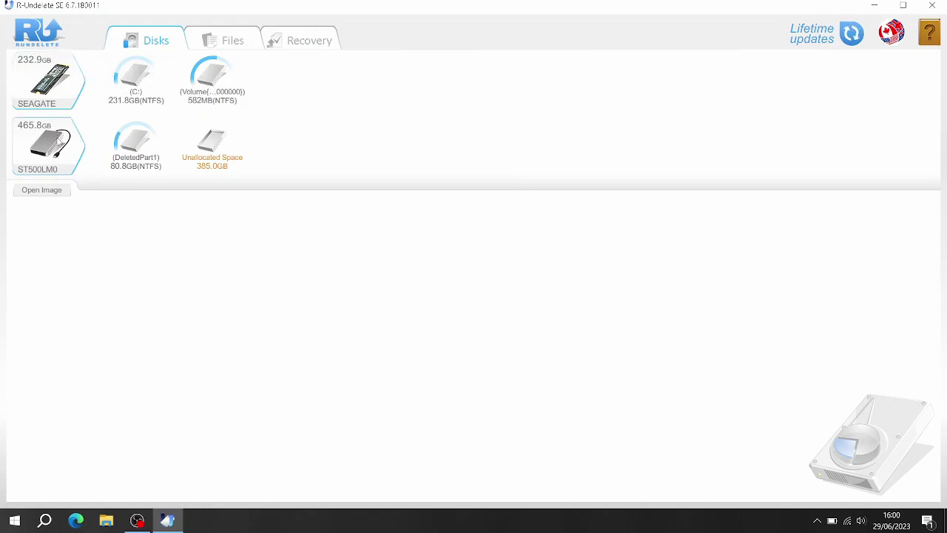
pyautogui.moveTo(59, 140)
pyautogui.click(68, 155)
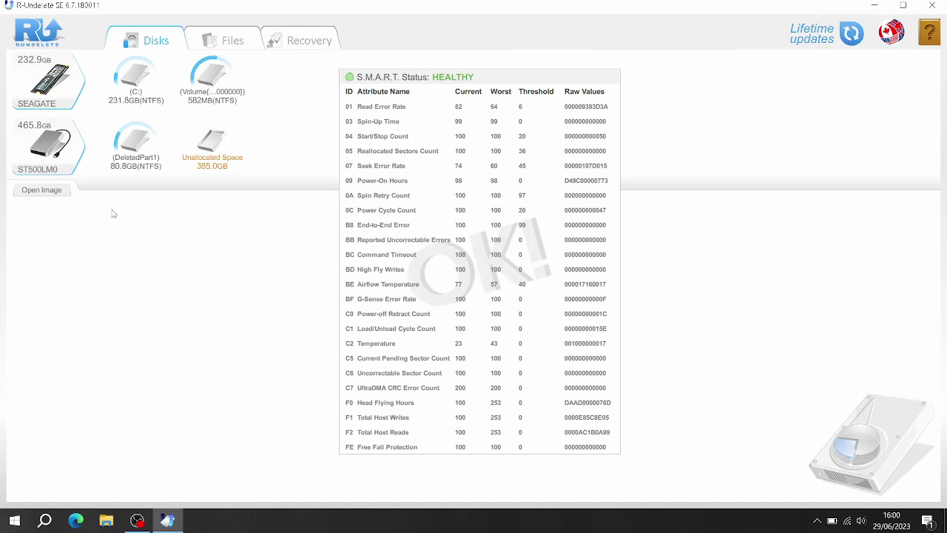
pyautogui.click(231, 253)
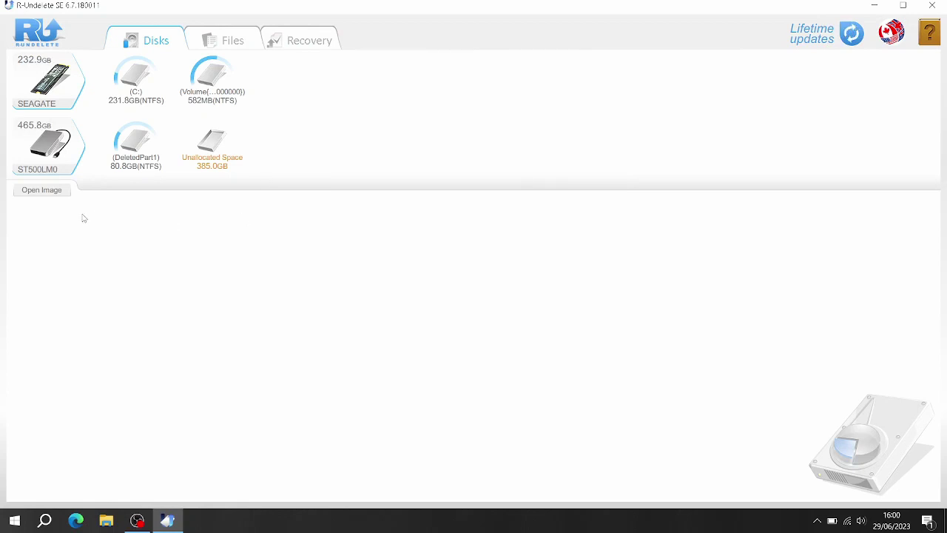
pyautogui.rightClick(58, 161)
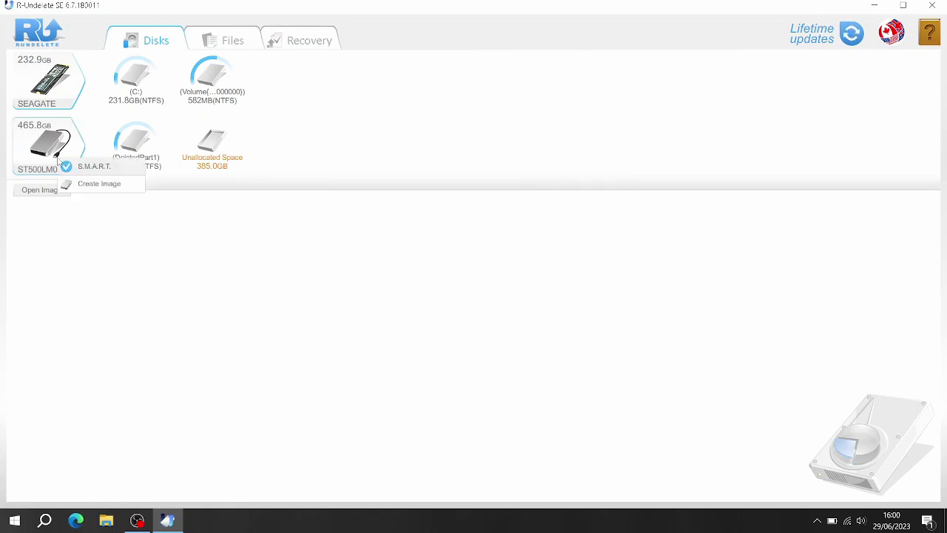
pyautogui.click(94, 183)
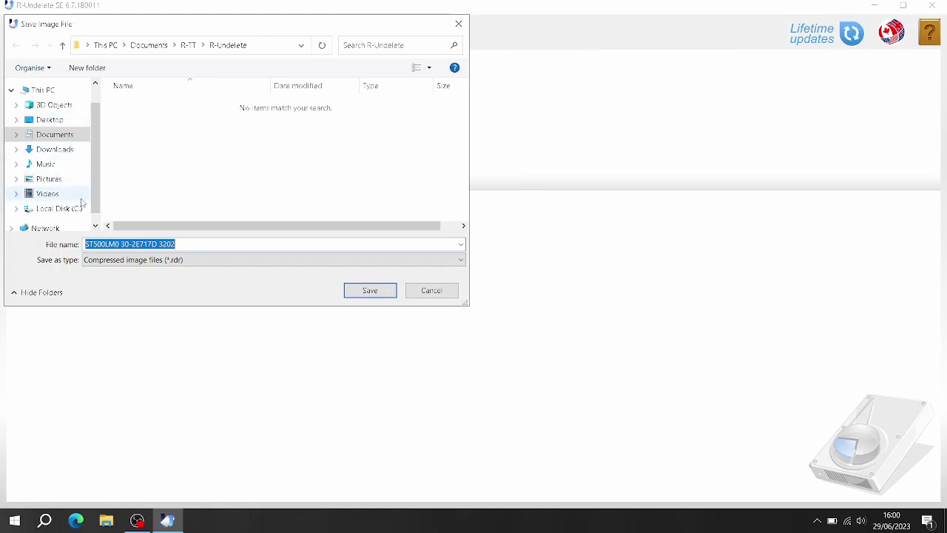
pyautogui.click(95, 226)
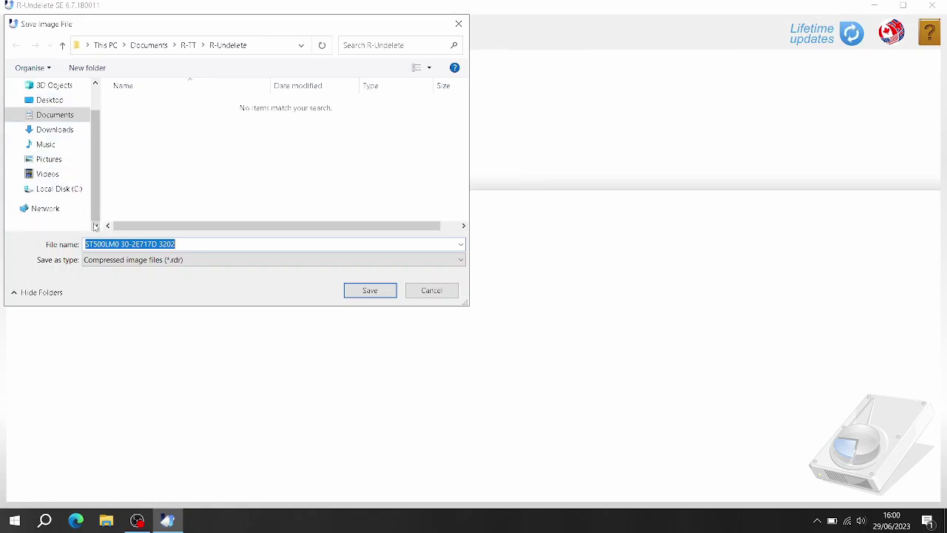
pyautogui.click(47, 174)
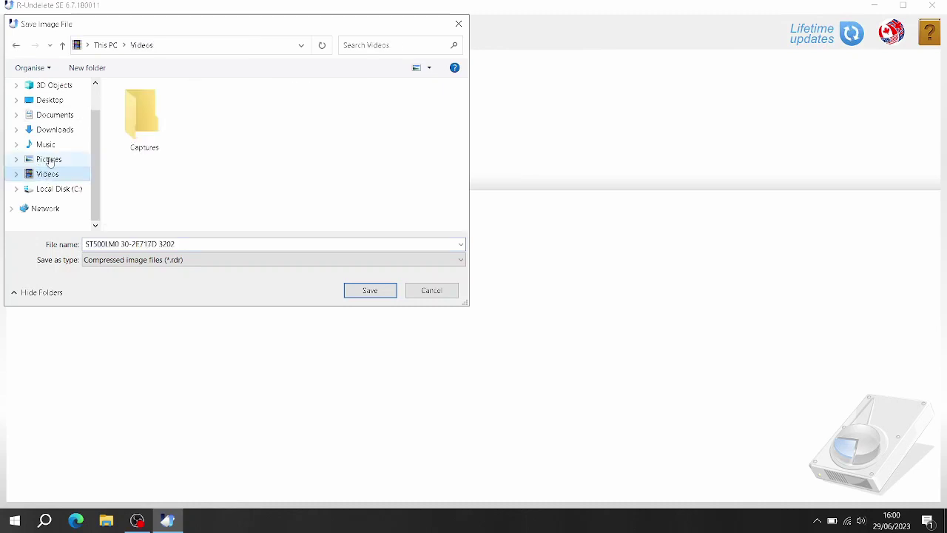
pyautogui.click(50, 161)
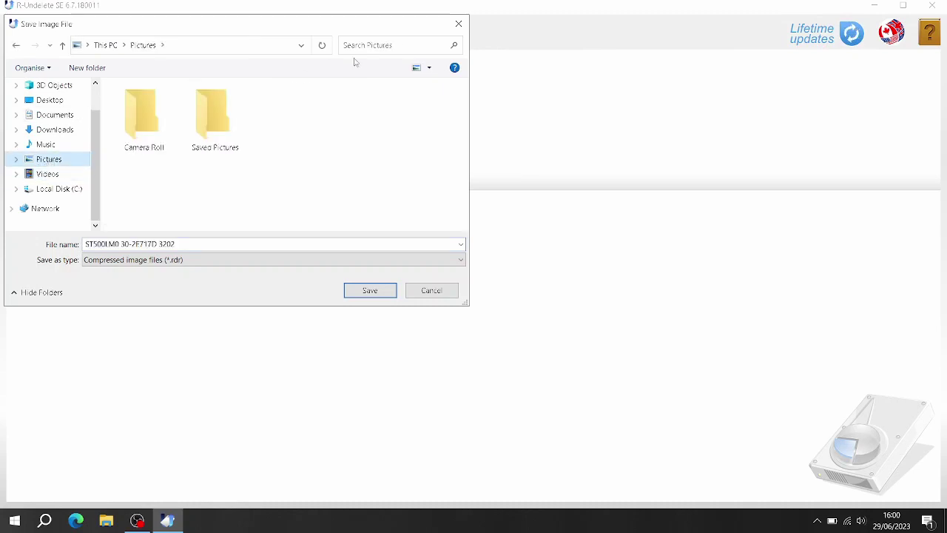
pyautogui.click(458, 27)
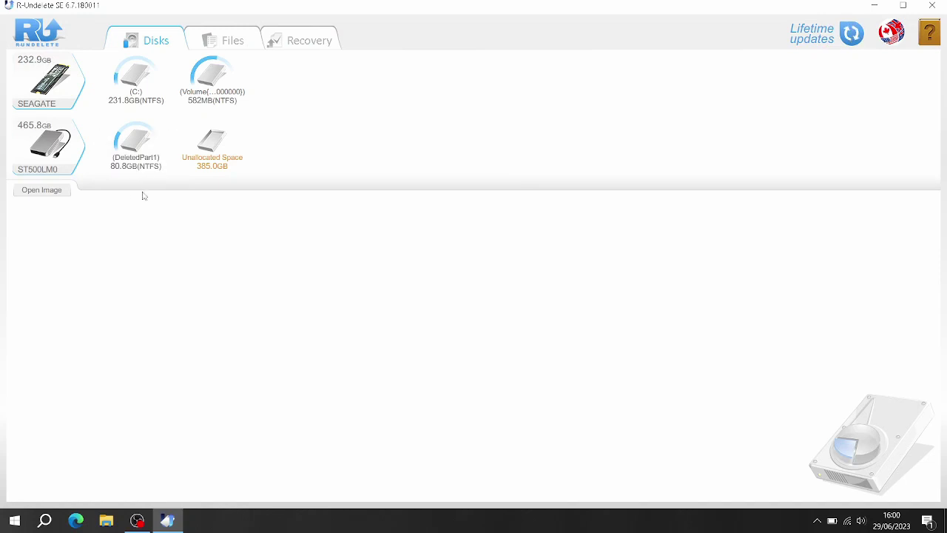
# - List the 117297 files on DeletedPart1 and start a deep scan of the partition
pyautogui.moveTo(142, 175)
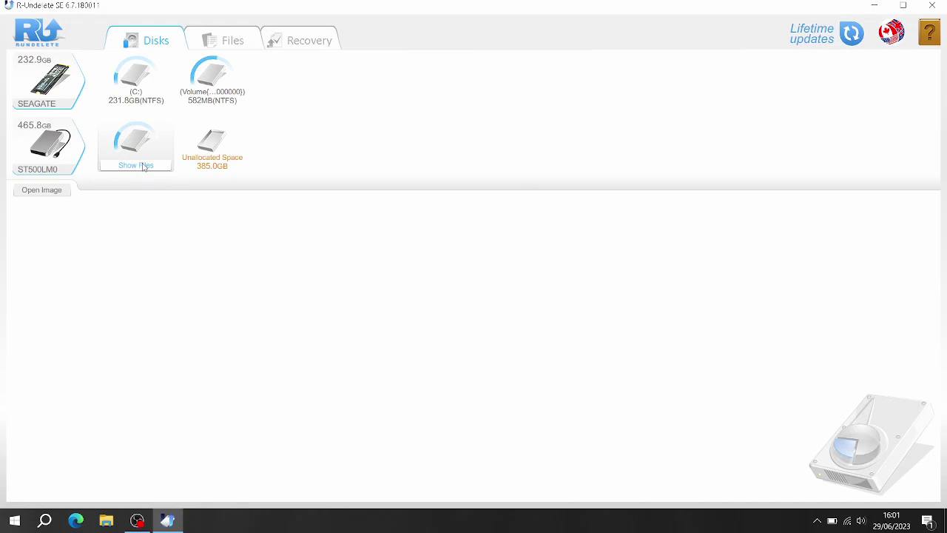
pyautogui.click(144, 166)
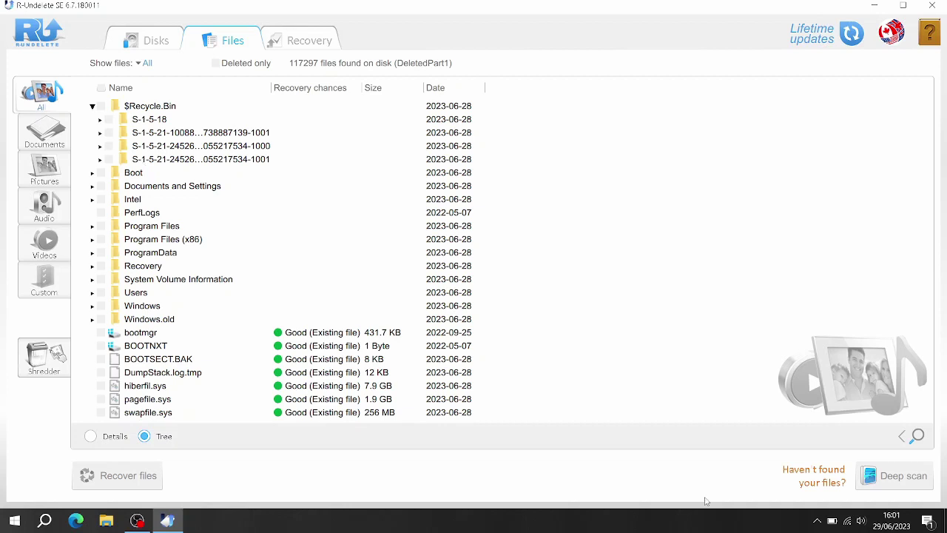
pyautogui.click(894, 480)
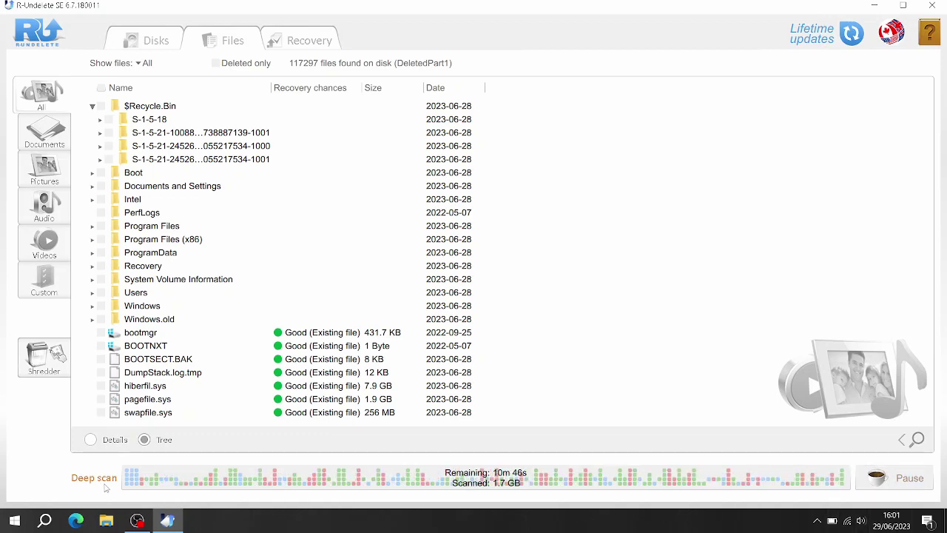
# - Confirm OBS is recording, then return to the DeletedPart1 results, now 229372 files
pyautogui.click(137, 520)
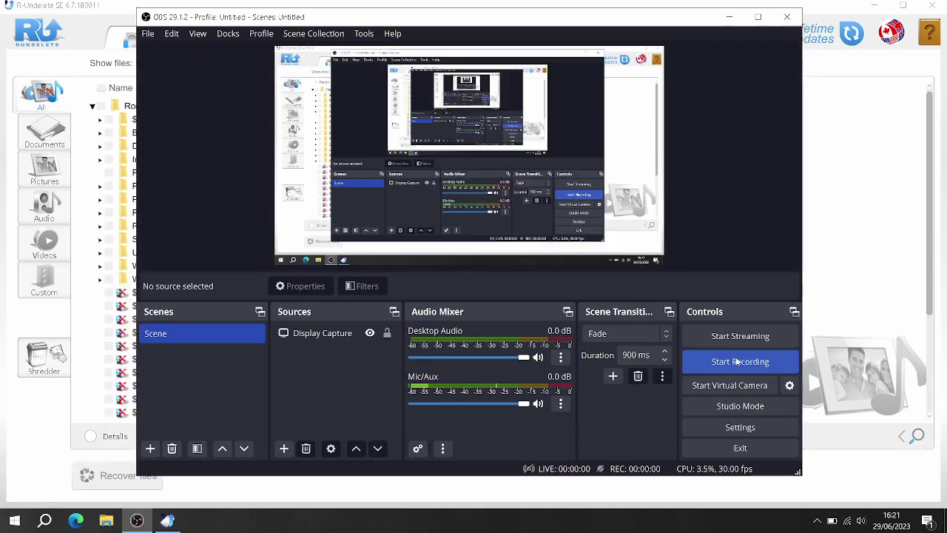
pyautogui.click(736, 361)
pyautogui.click(736, 17)
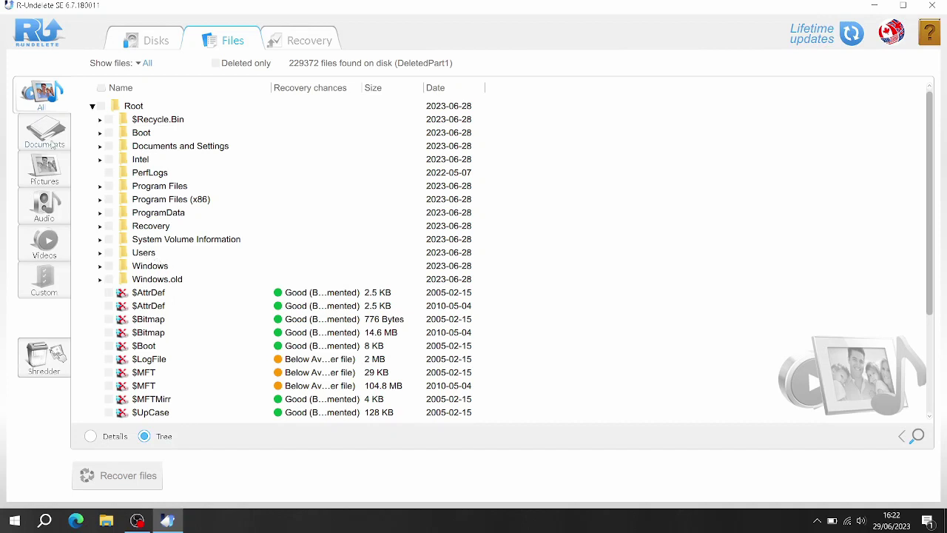
# - Expand Users and tick user1, Public, All Users, Default, Default User and defaultuser0
pyautogui.click(147, 253)
pyautogui.doubleClick(146, 254)
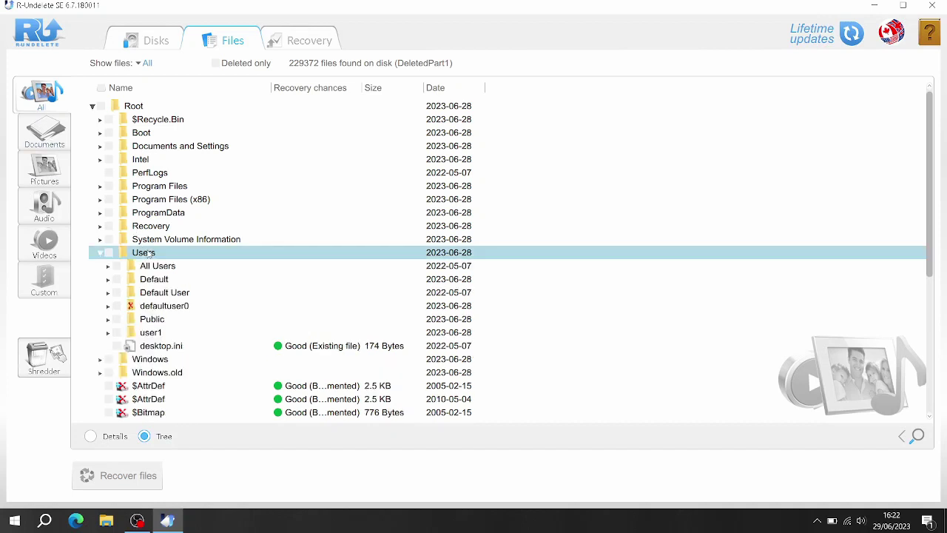
pyautogui.click(157, 333)
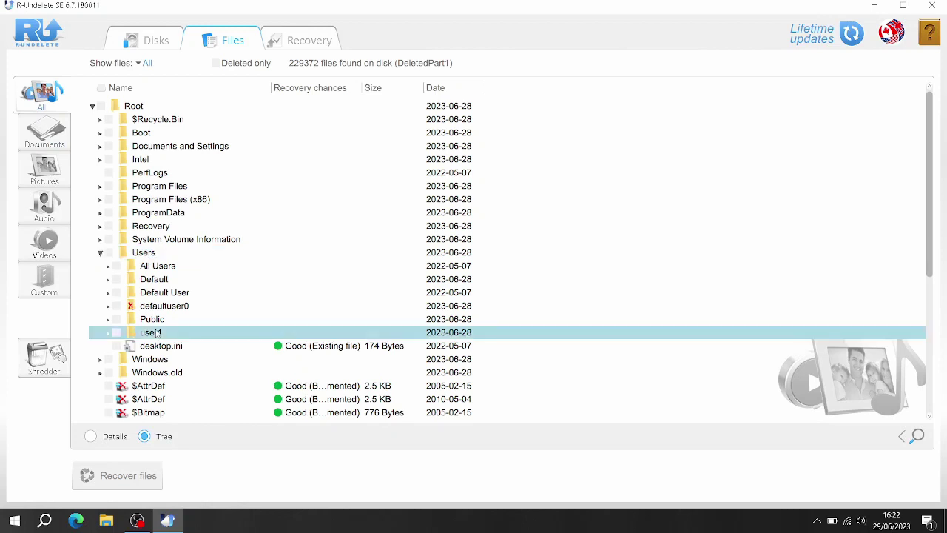
pyautogui.click(117, 332)
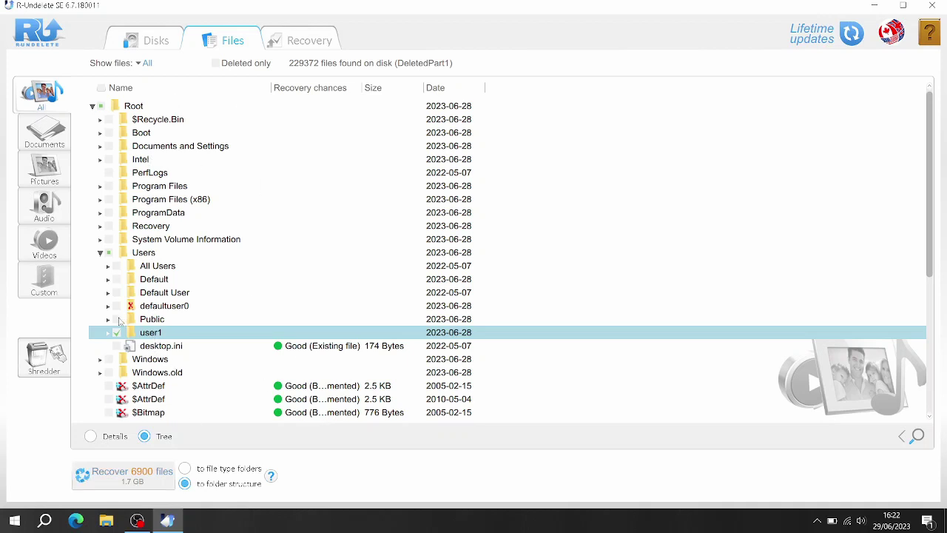
pyautogui.click(119, 320)
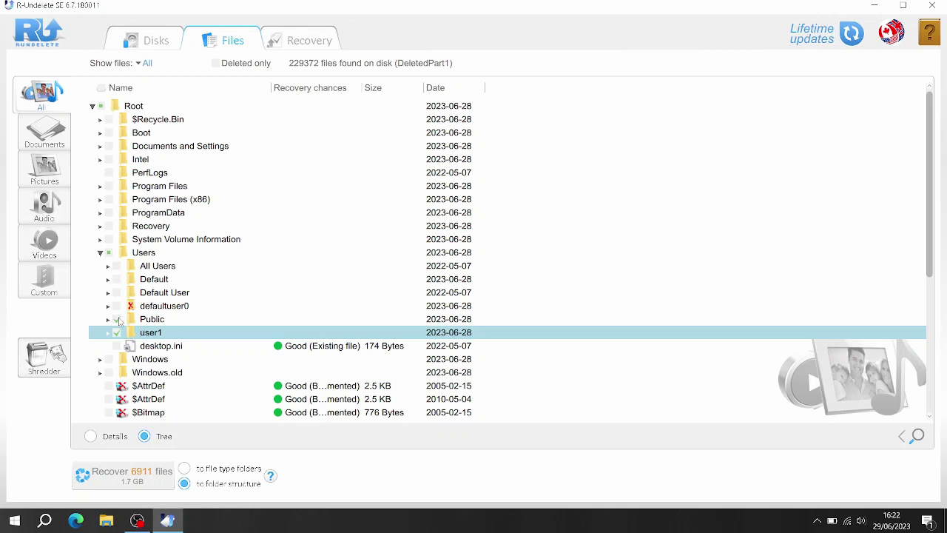
pyautogui.click(116, 267)
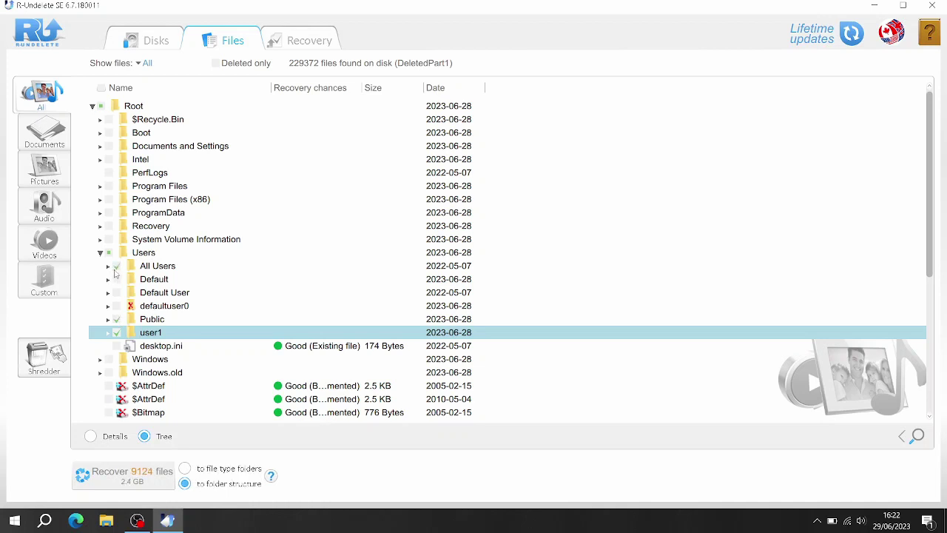
pyautogui.click(117, 279)
pyautogui.click(116, 293)
pyautogui.click(116, 306)
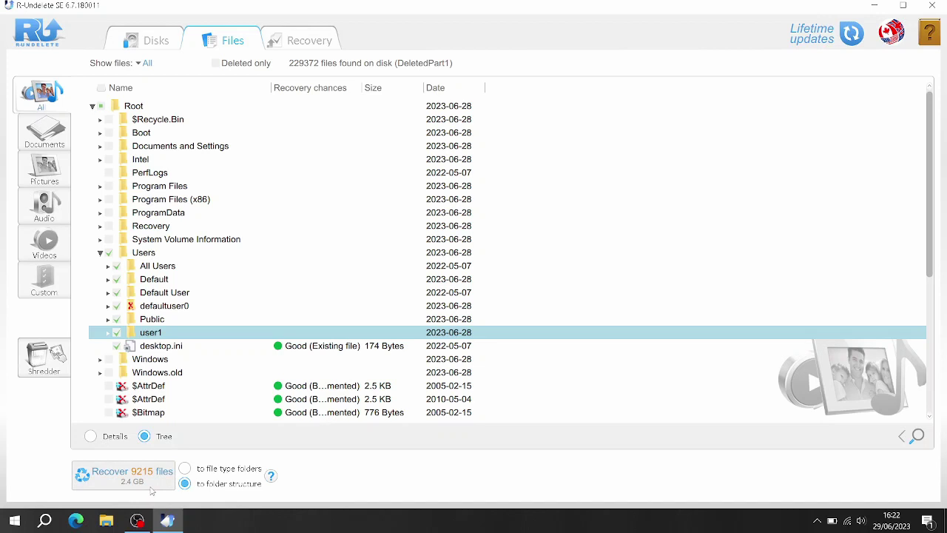
# - Recover the 9215 marked files into the Videos folder
pyautogui.click(109, 480)
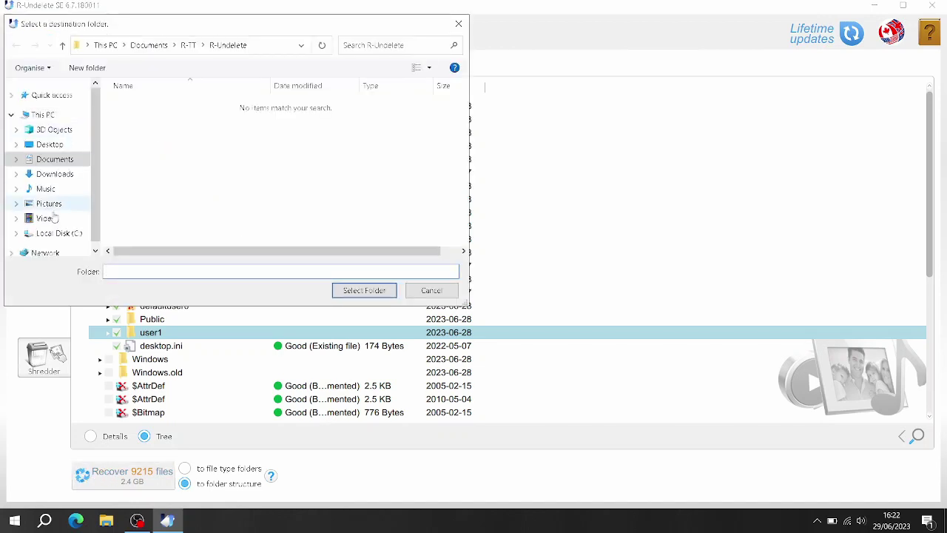
pyautogui.click(48, 218)
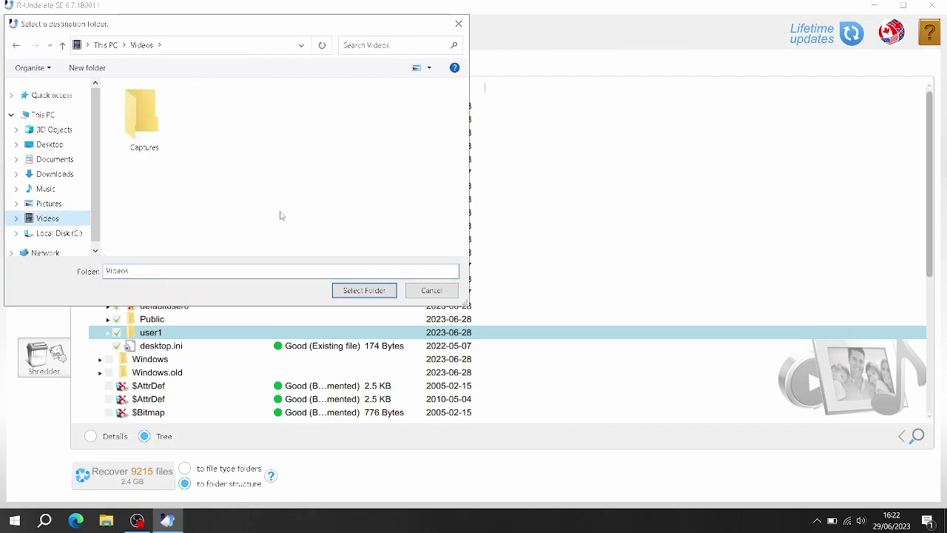
pyautogui.click(362, 295)
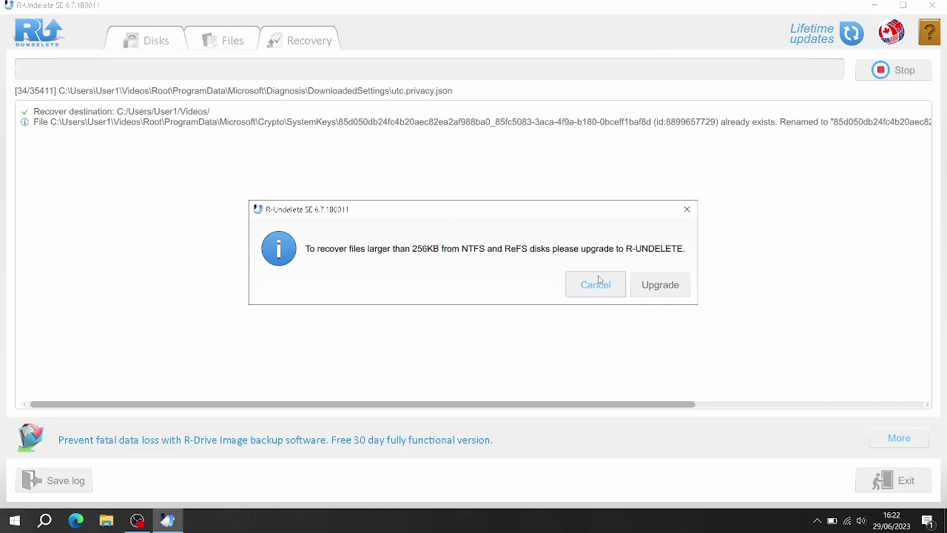
# - Dismiss the 256KB-limit upgrade notices, view the upgrade options, and pause the OBS recording
pyautogui.click(685, 218)
pyautogui.click(690, 210)
pyautogui.click(688, 210)
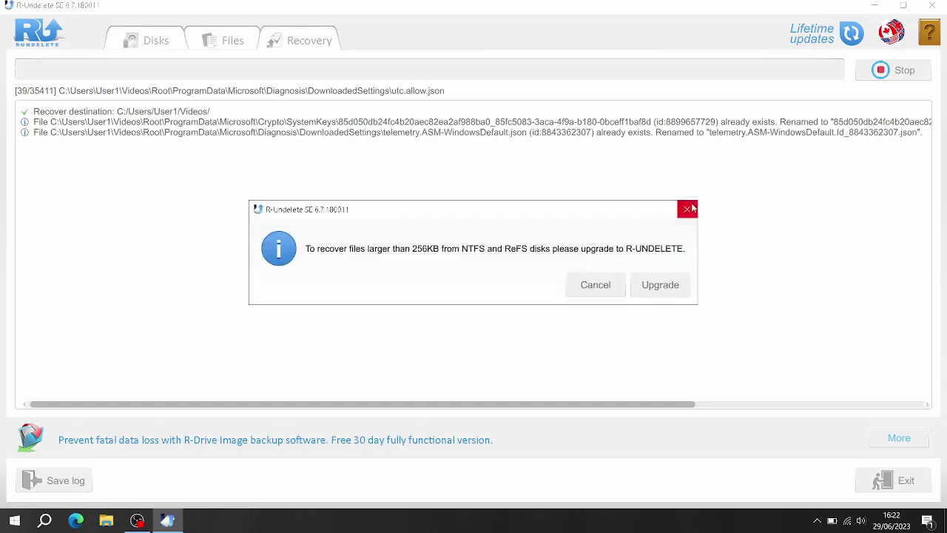
pyautogui.click(690, 210)
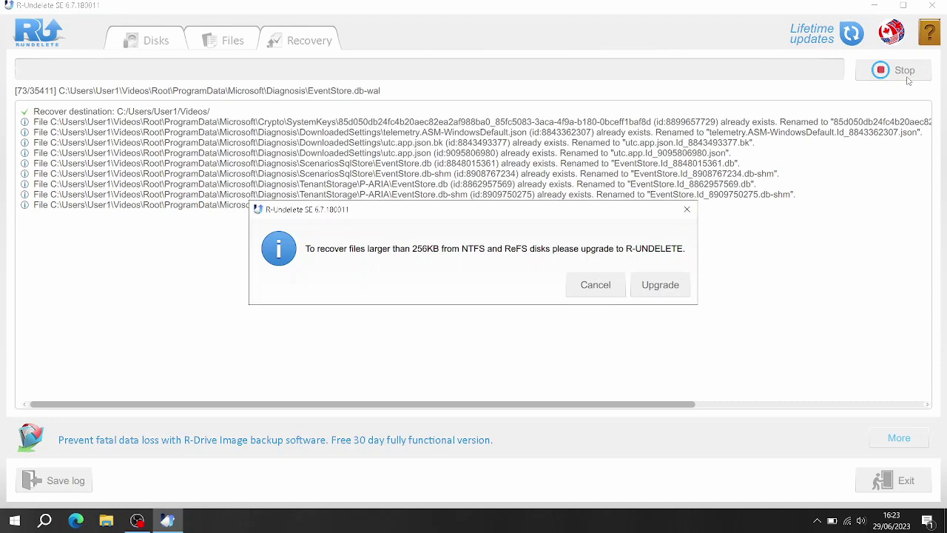
pyautogui.click(595, 284)
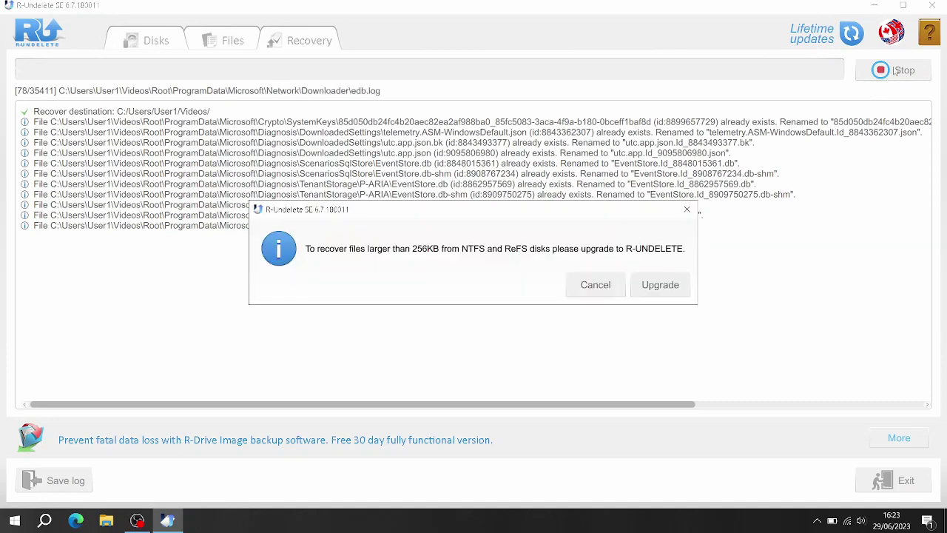
pyautogui.click(660, 285)
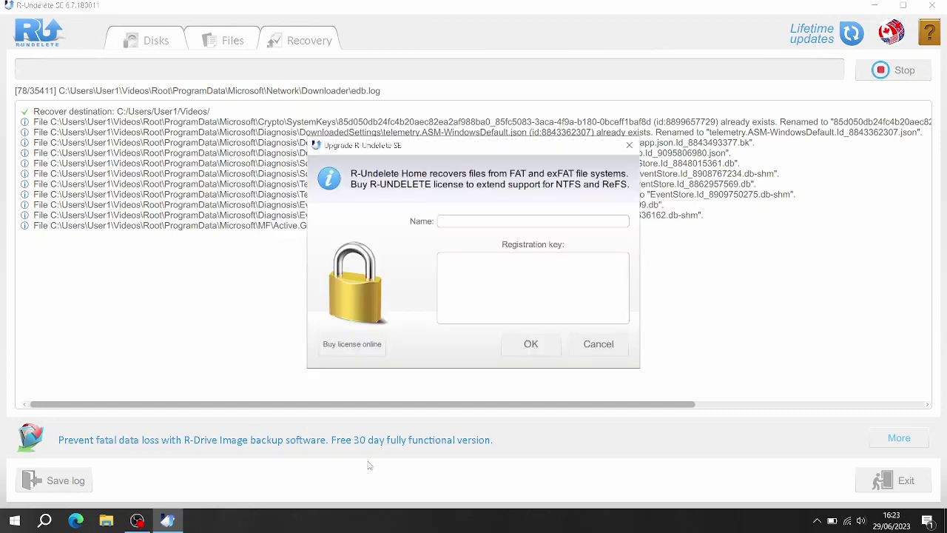
pyautogui.click(140, 521)
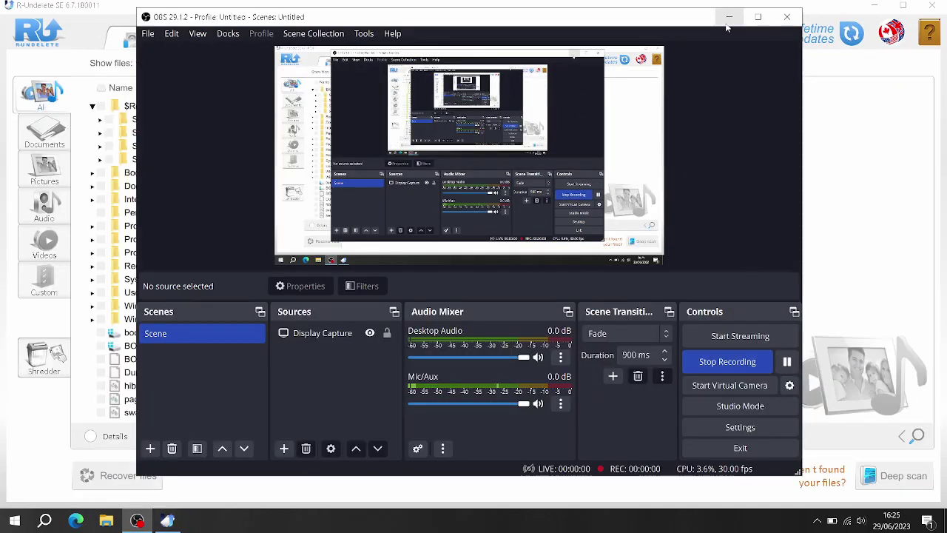
pyautogui.click(729, 16)
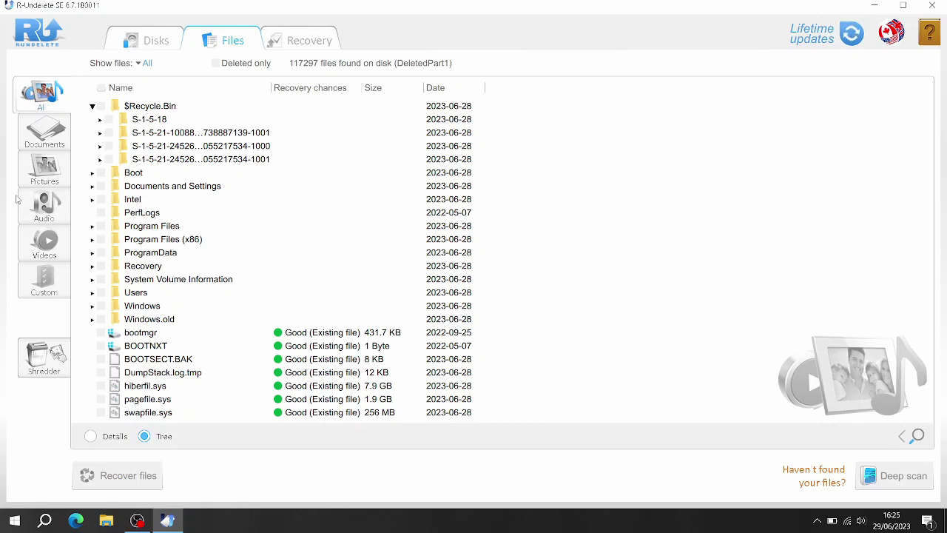
# - Browse the 308 found documents, selecting the Python PDF, then view the 14052 pictures as thumbnails
pyautogui.click(49, 130)
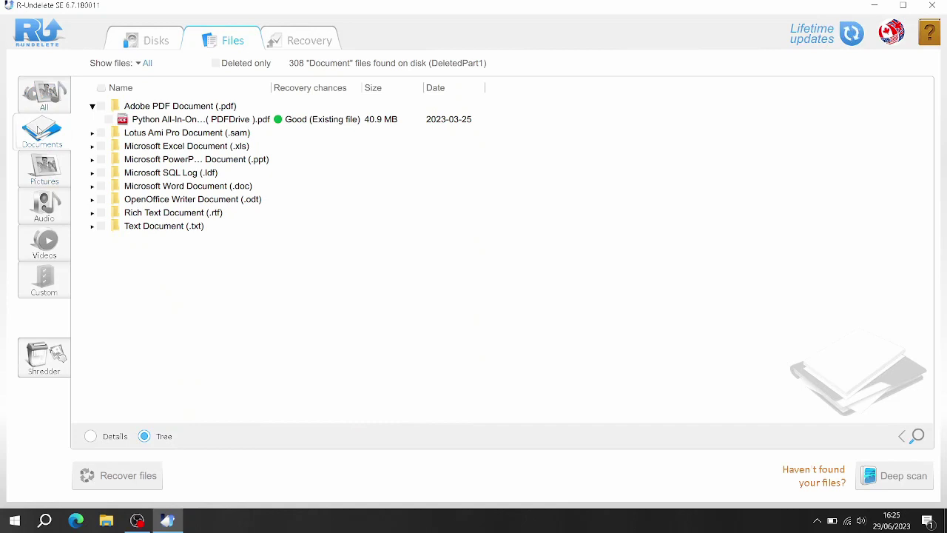
pyautogui.click(154, 124)
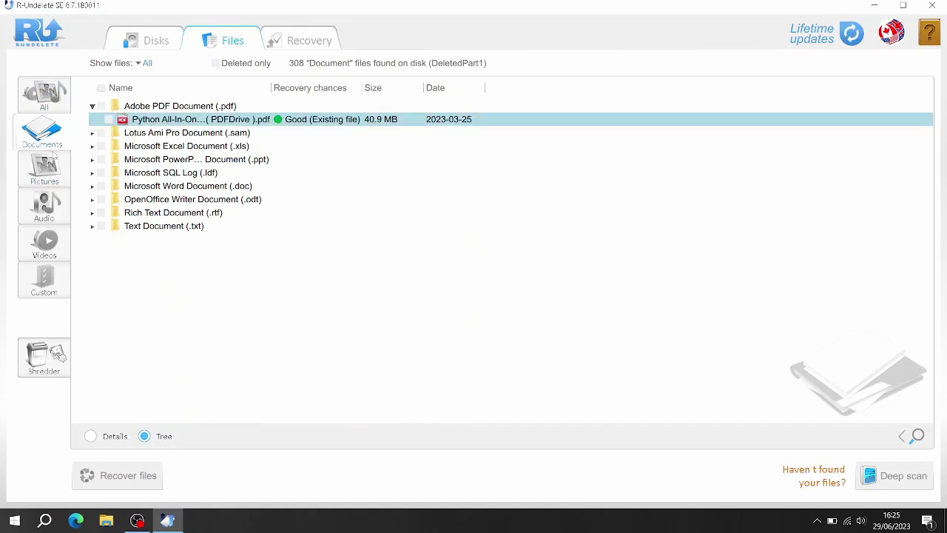
pyautogui.click(43, 162)
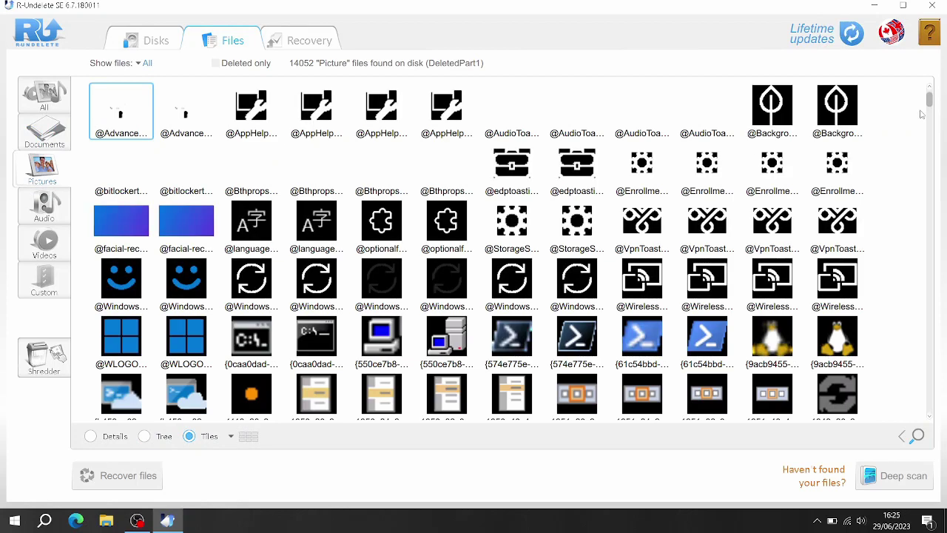
pyautogui.moveTo(929, 102); pyautogui.dragTo(928, 104)
# - Expand the MP3 audio and MP4 video groups, then list the 23614 custom-category files
pyautogui.click(48, 209)
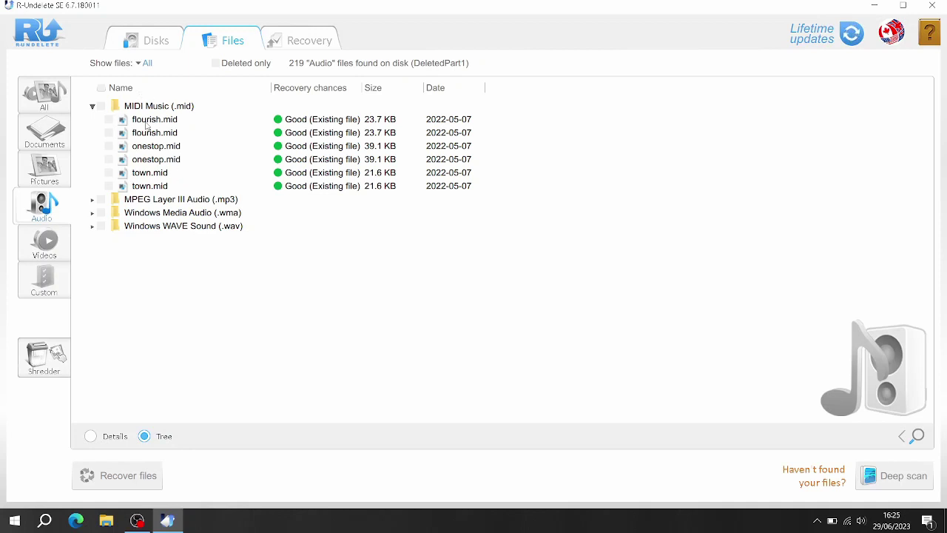
pyautogui.click(159, 206)
pyautogui.doubleClick(159, 206)
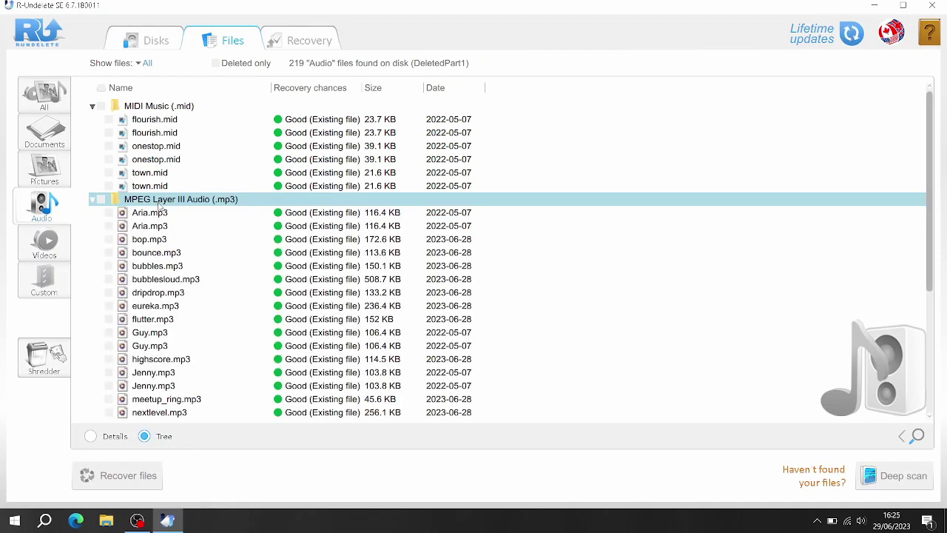
pyautogui.click(51, 242)
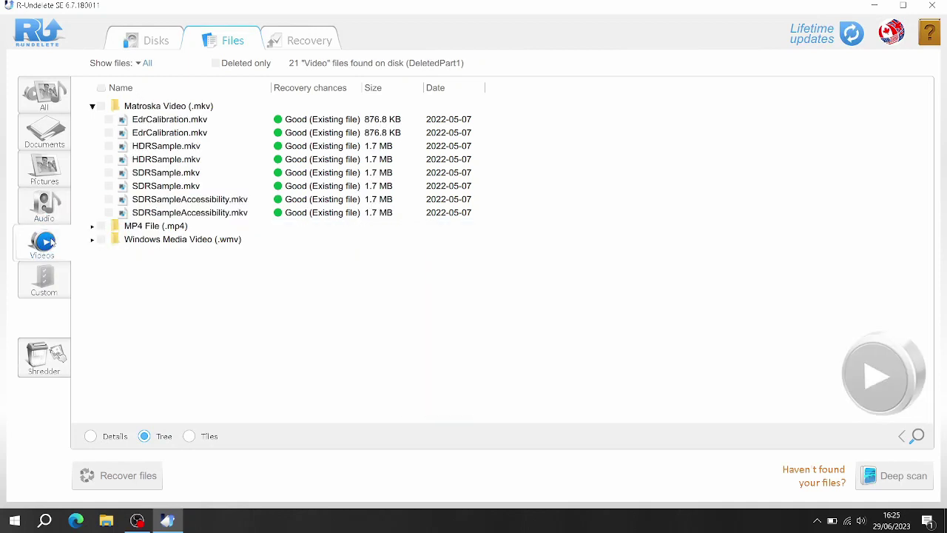
pyautogui.doubleClick(161, 226)
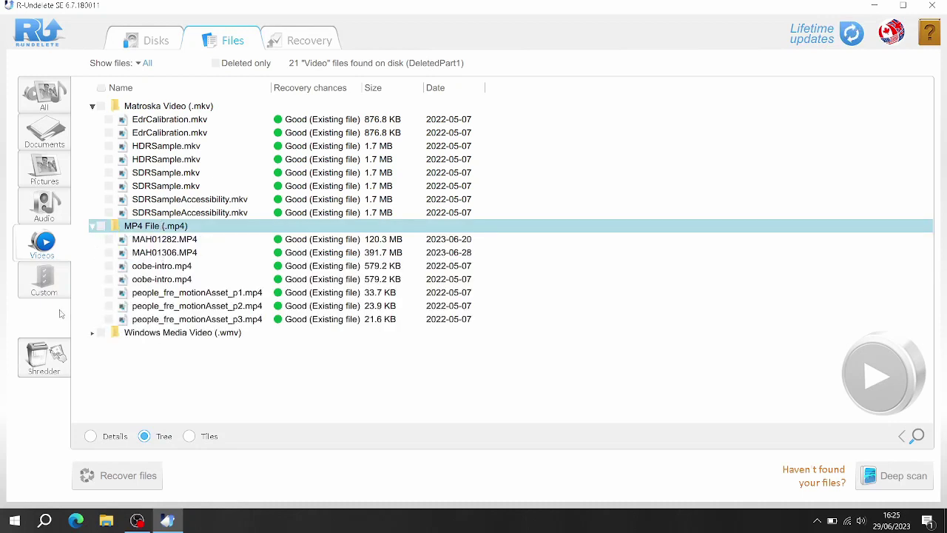
pyautogui.click(41, 291)
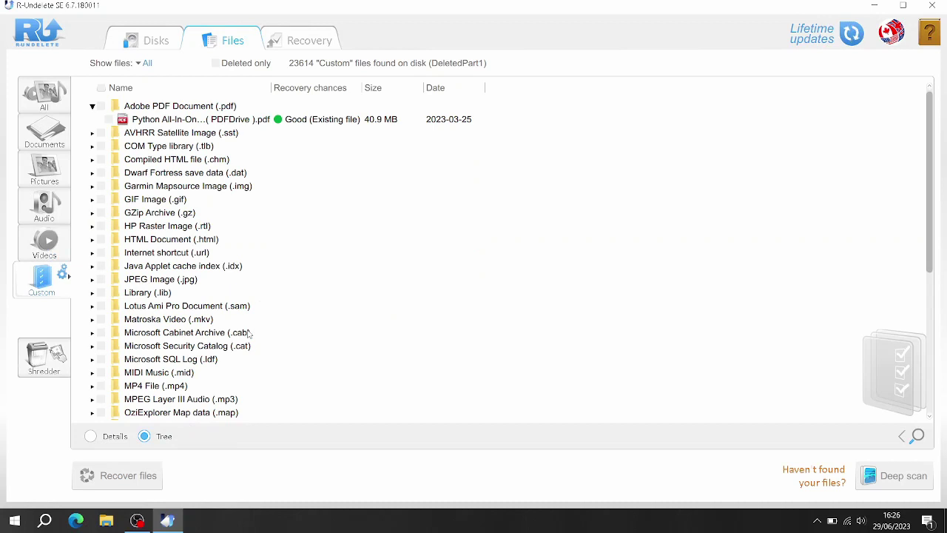